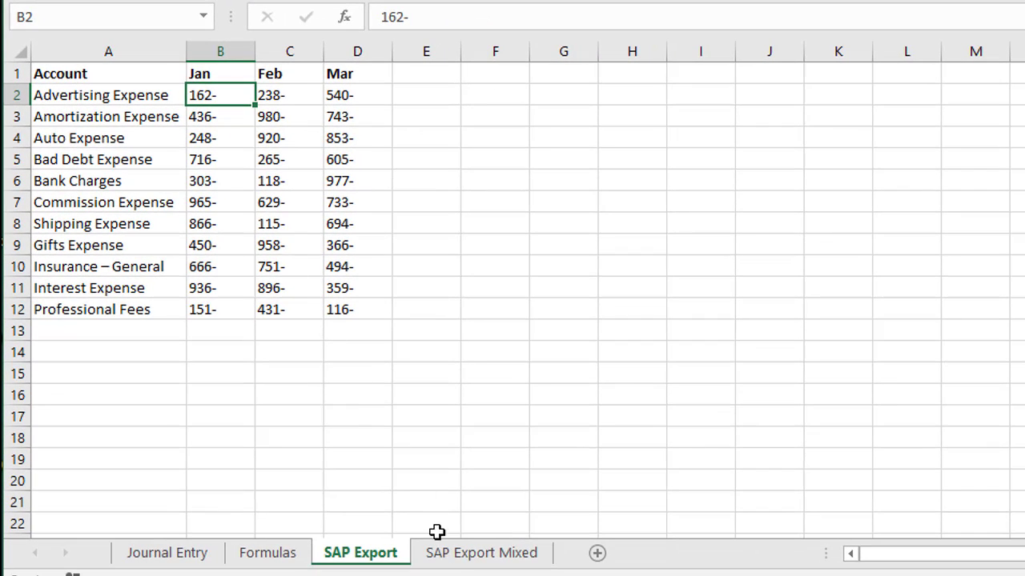
# Compare with the SAP Export Mixed sheet, then select B2:D12 on the SAP Export sheet.
pyautogui.click(454, 561)
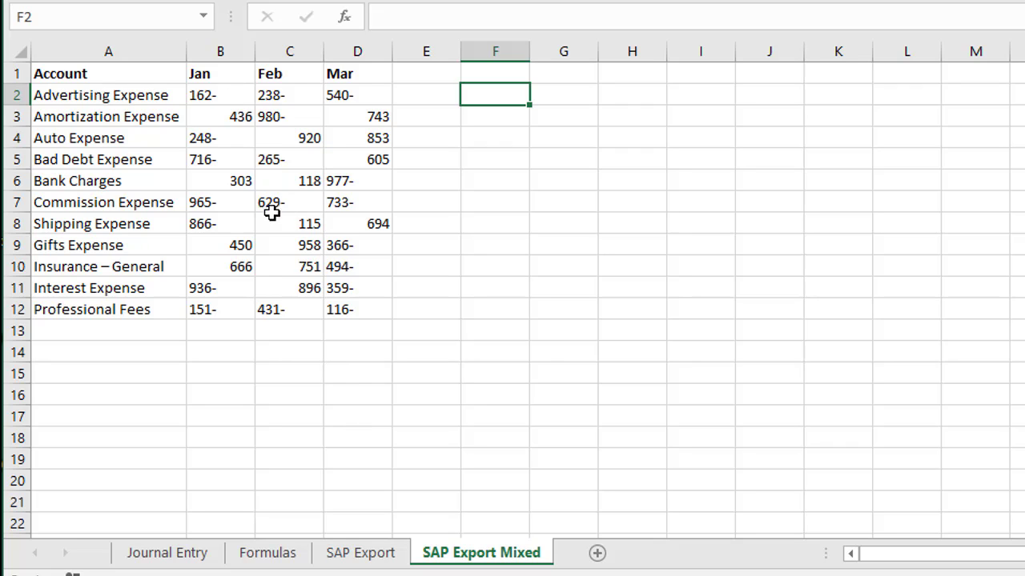
pyautogui.click(346, 561)
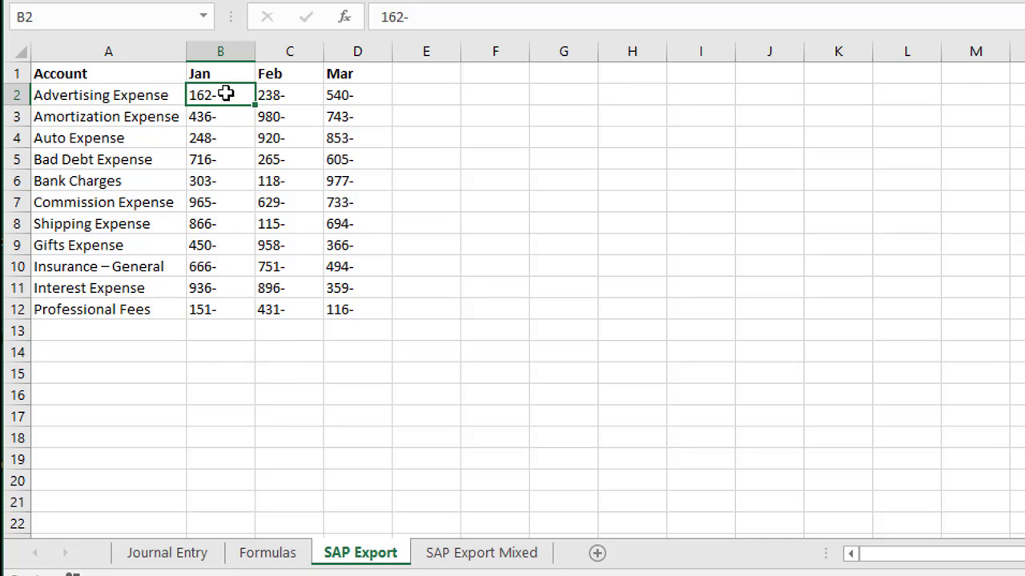
pyautogui.moveTo(240, 101); pyautogui.dragTo(359, 304)
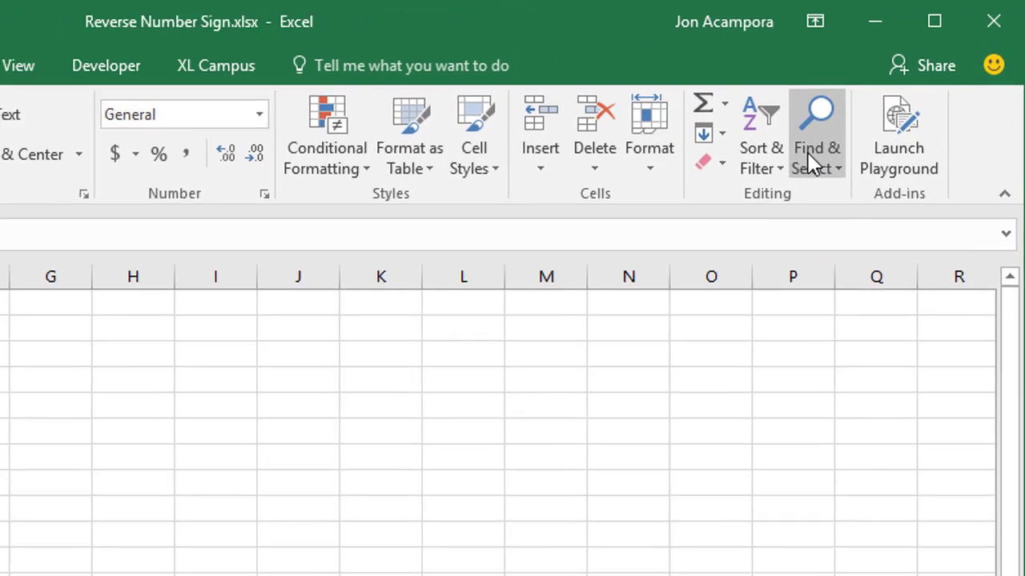
# Replace every '-' in B2:D12 with nothing, making 33 replacements.
pyautogui.click(891, 100)
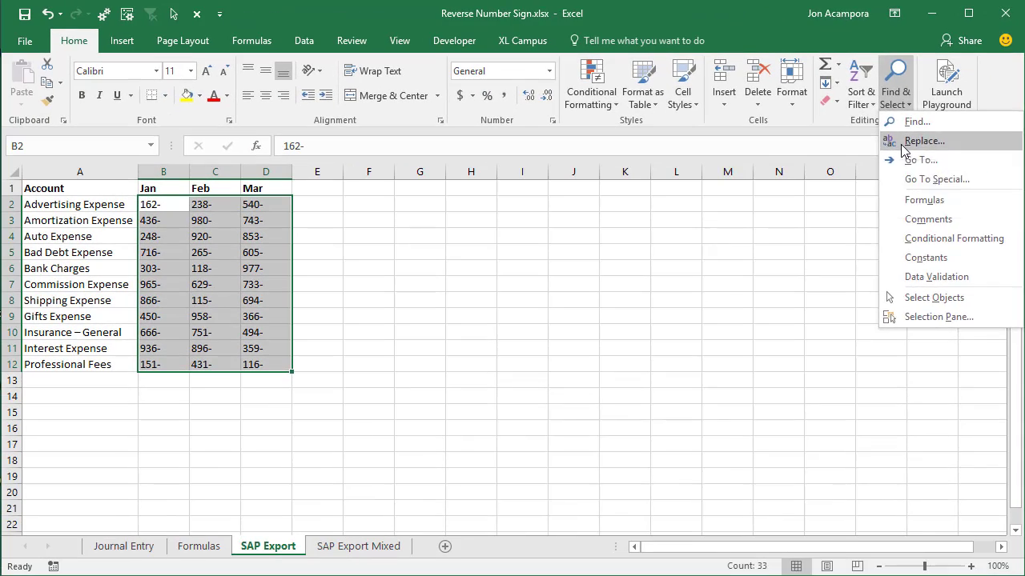
pyautogui.click(814, 250)
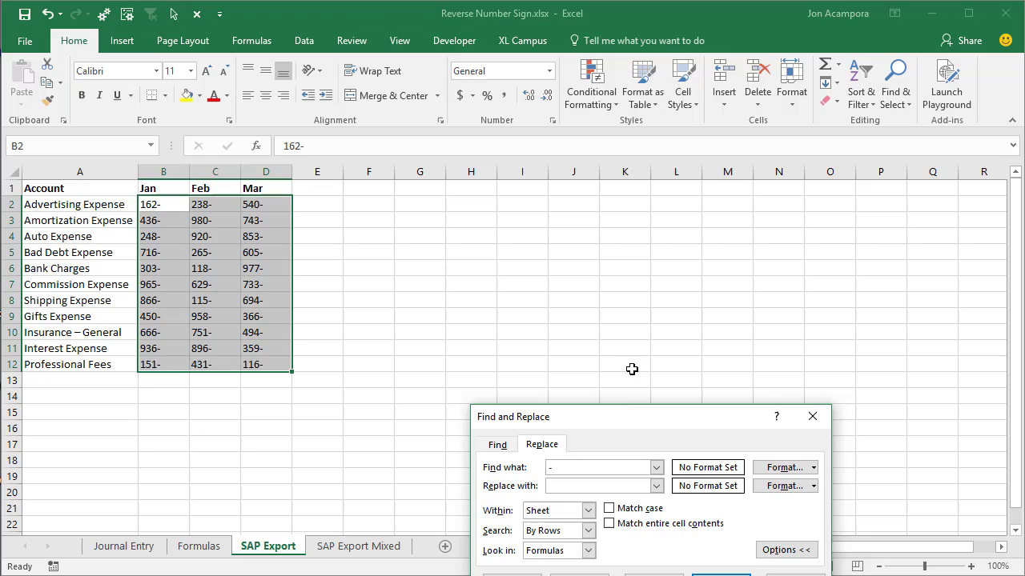
pyautogui.moveTo(621, 418); pyautogui.dragTo(457, 226)
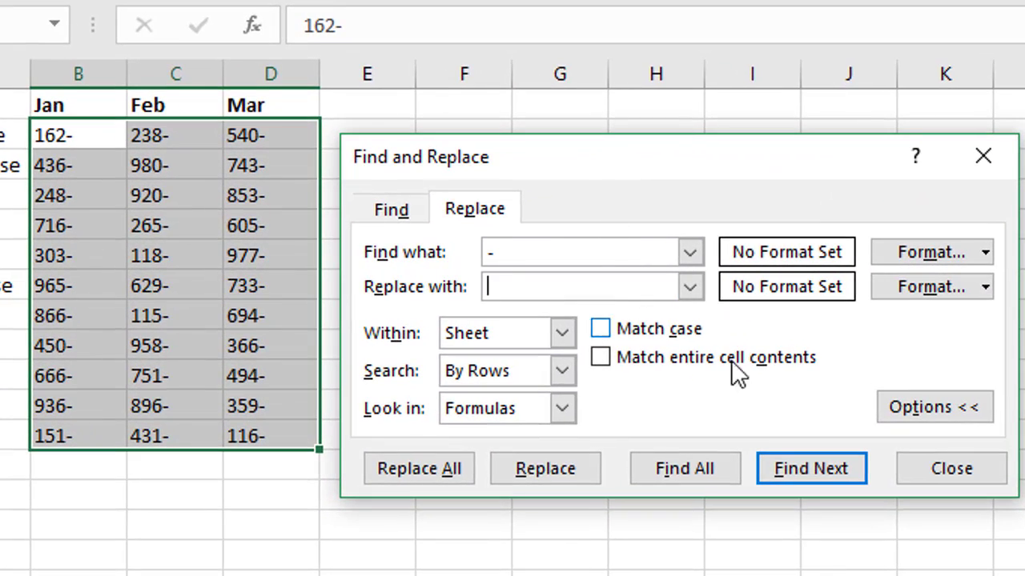
pyautogui.moveTo(506, 255); pyautogui.dragTo(476, 252)
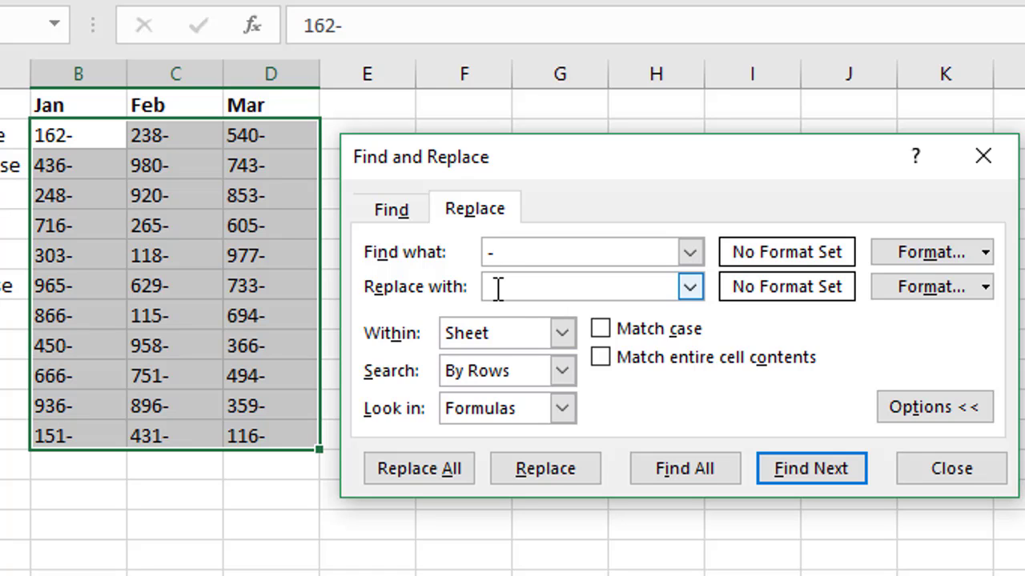
pyautogui.click(417, 472)
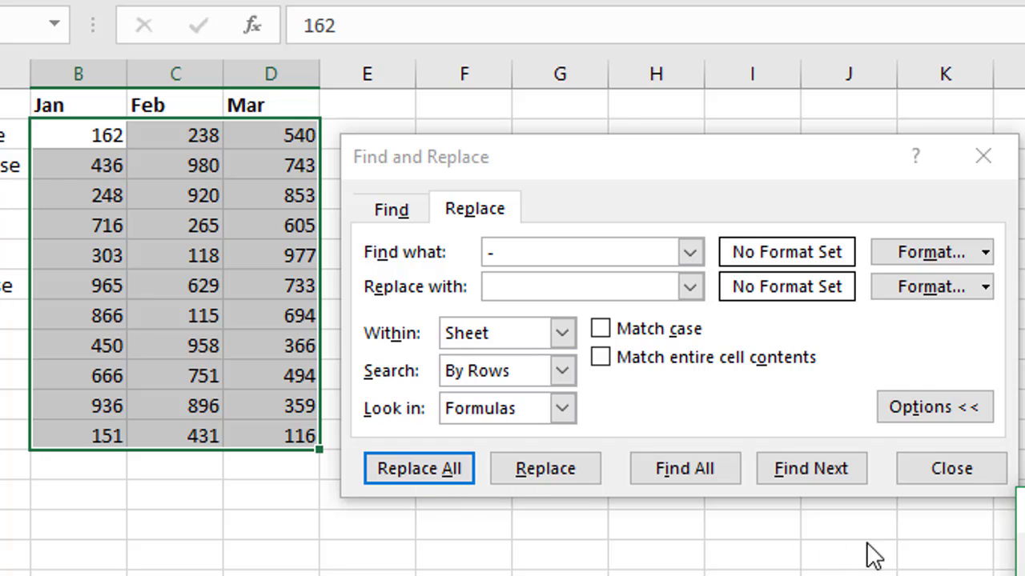
pyautogui.moveTo(552, 304); pyautogui.dragTo(453, 248)
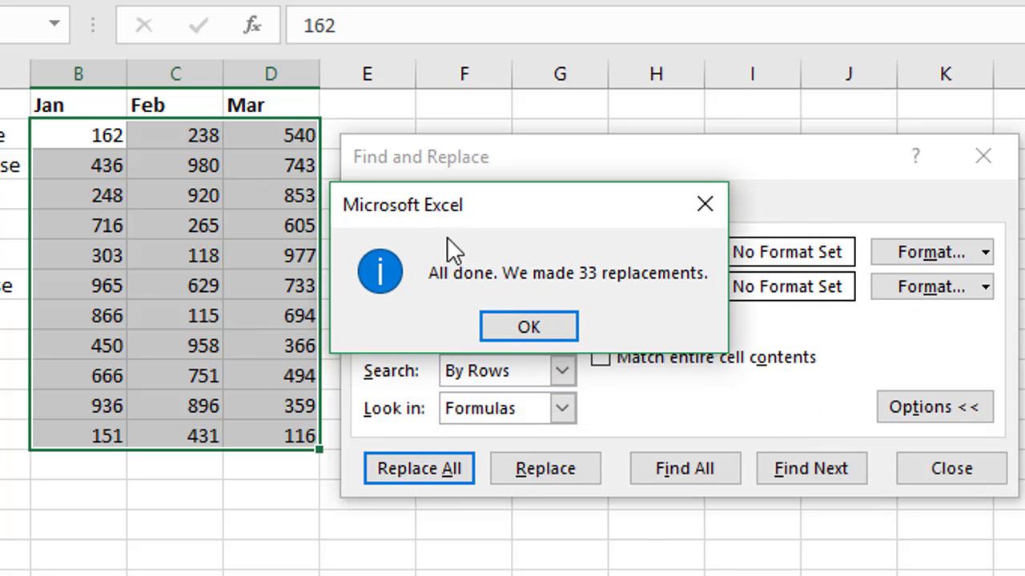
pyautogui.click(530, 328)
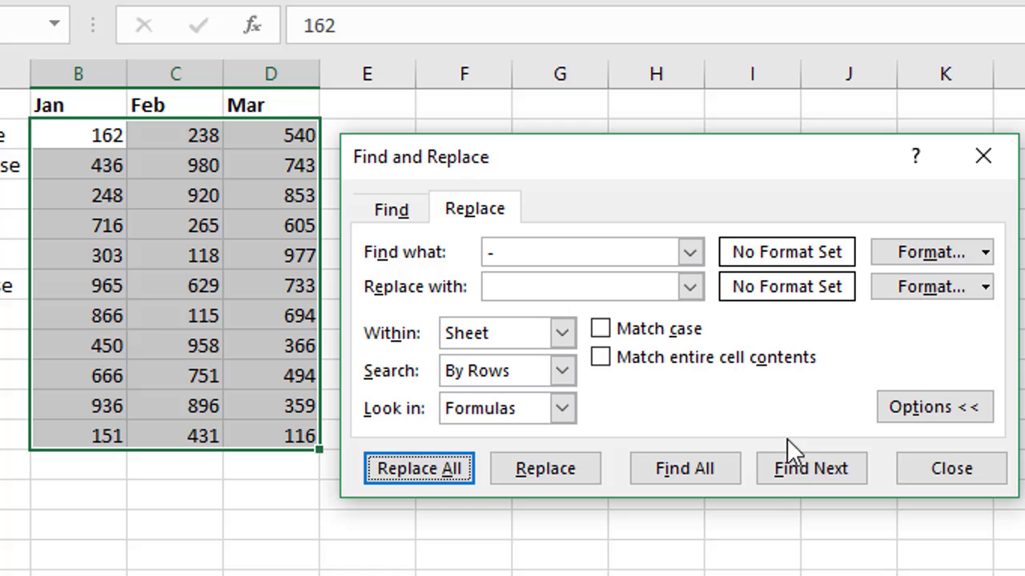
pyautogui.click(947, 468)
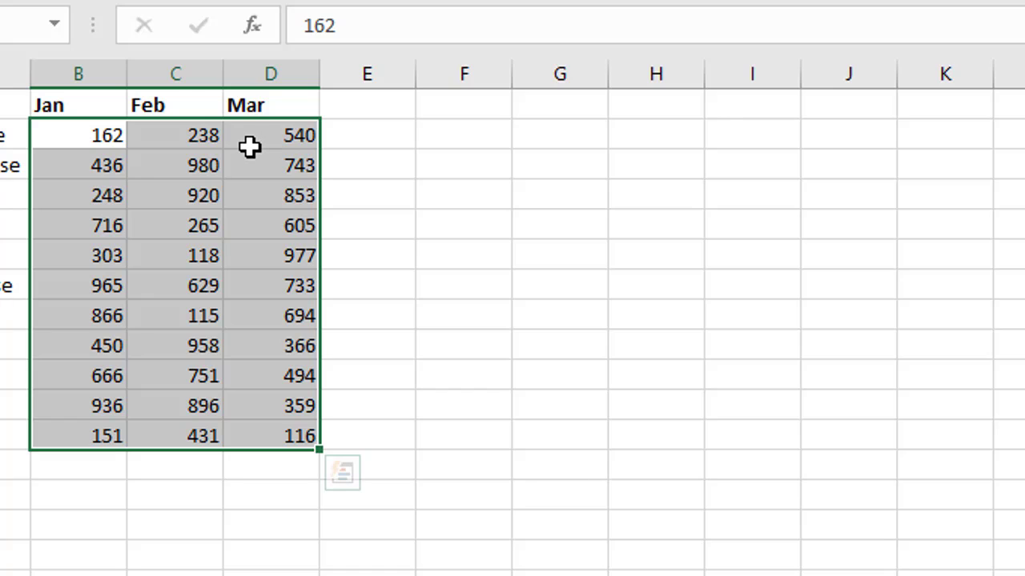
# Enter -1 in helper cell F2 and copy it.
pyautogui.click(442, 132)
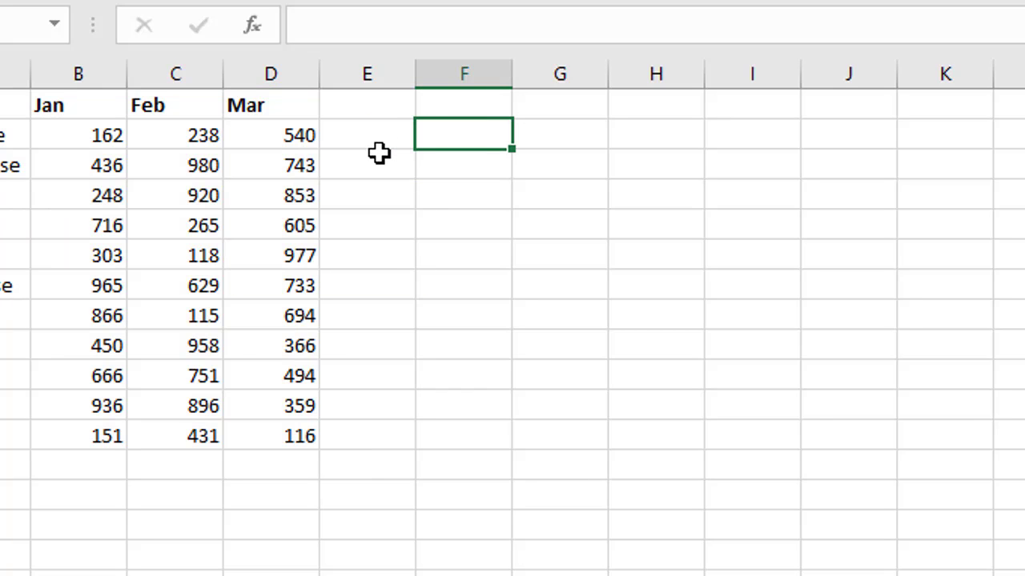
pyautogui.press('F2')
pyautogui.write('-1')
pyautogui.press('Return')
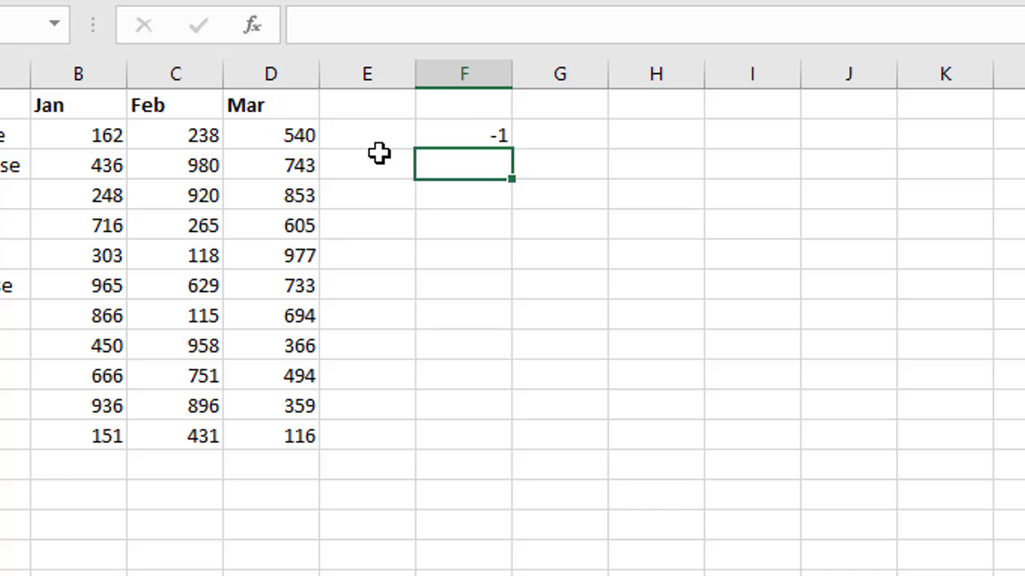
pyautogui.press('Up')
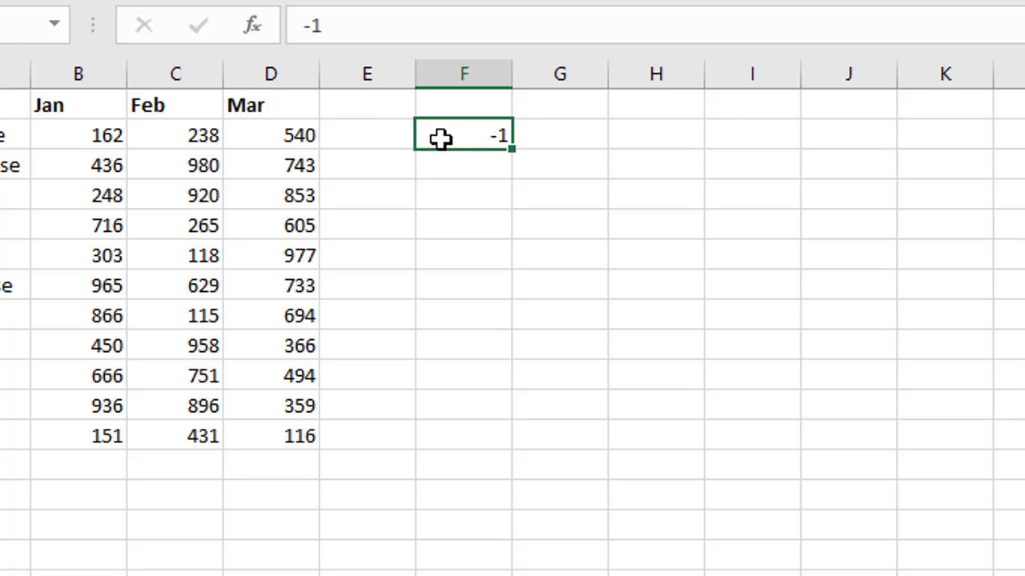
pyautogui.hotkey('ctrl', 'c')
# Paste Special with Multiply onto B2:D12 so all Jan–Mar values become negative.
pyautogui.moveTo(104, 133); pyautogui.dragTo(296, 424)
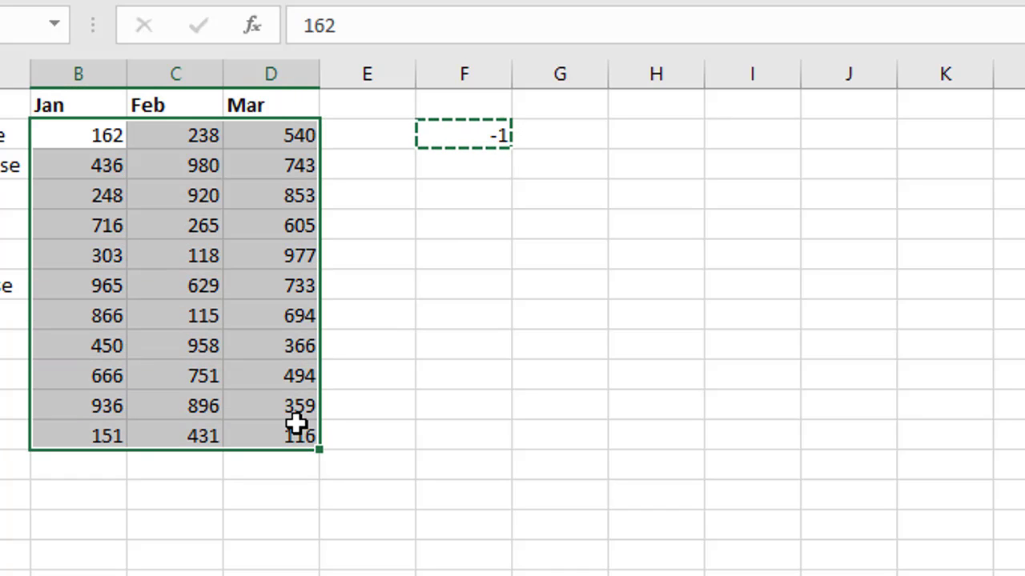
pyautogui.rightClick(124, 166)
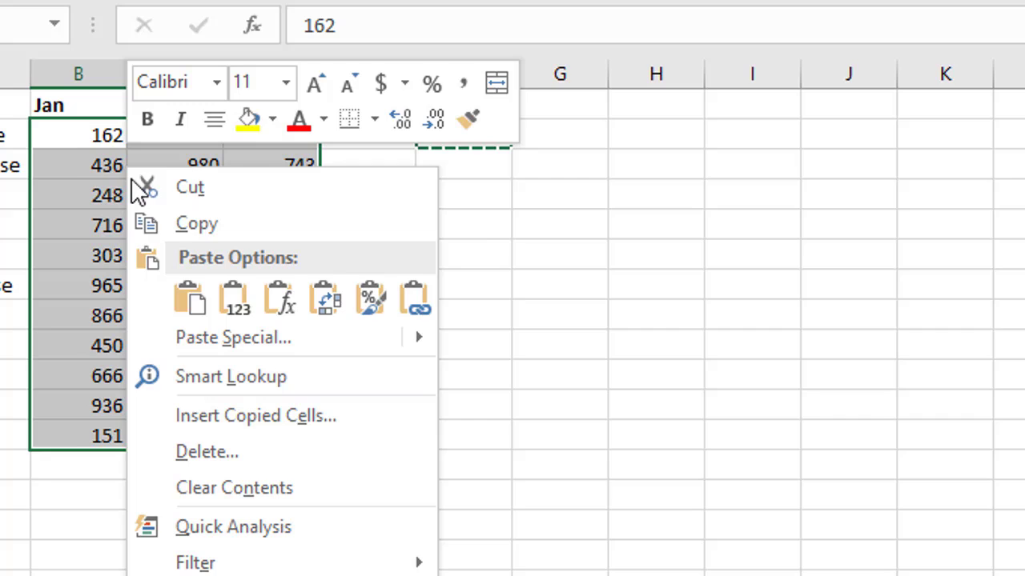
pyautogui.click(210, 337)
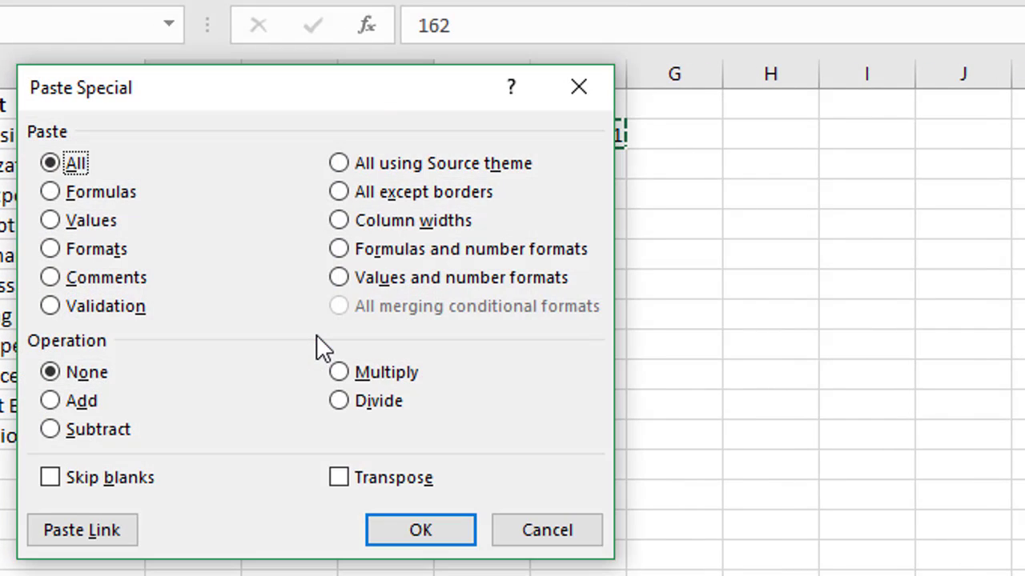
pyautogui.click(344, 379)
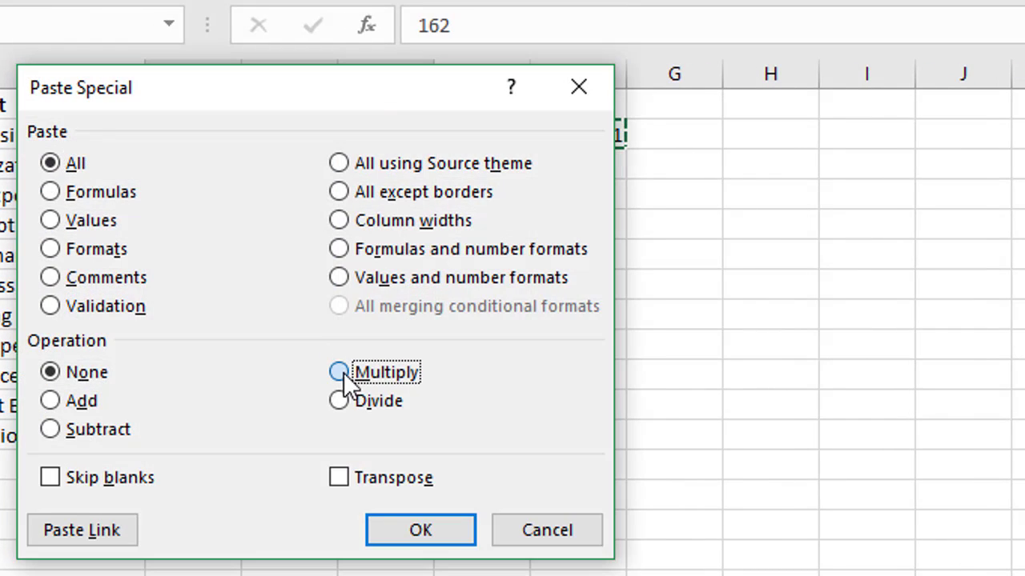
pyautogui.click(422, 533)
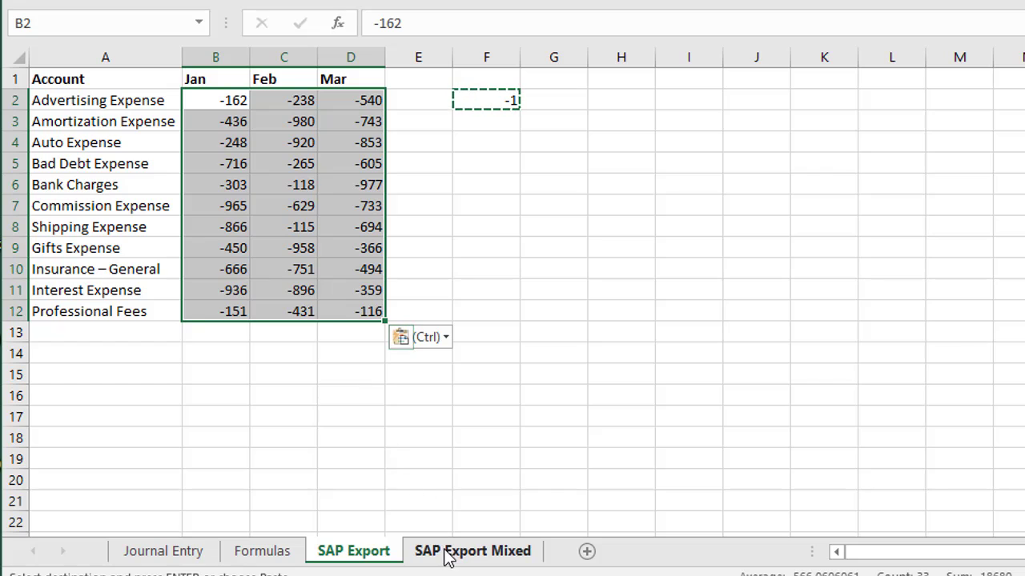
# On the SAP Export Mixed sheet, inspect the mixed values 436 in B3 and 162- in B2.
pyautogui.click(447, 554)
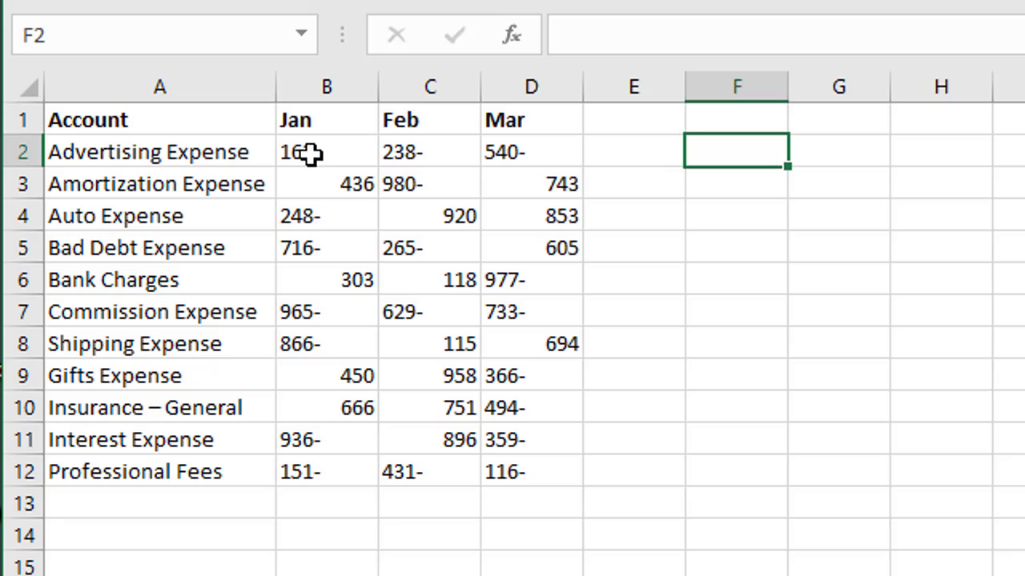
pyautogui.click(309, 181)
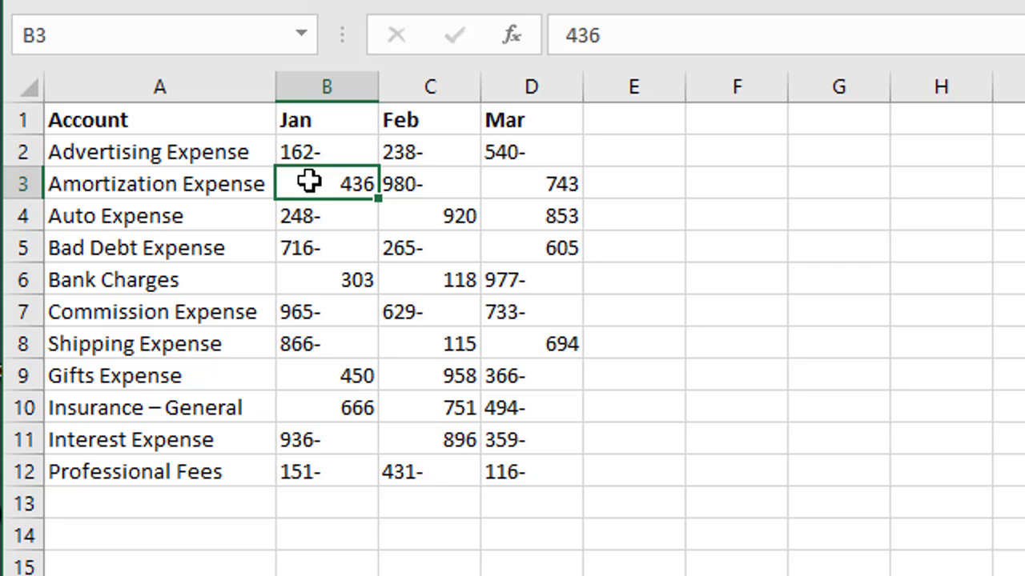
pyautogui.click(312, 155)
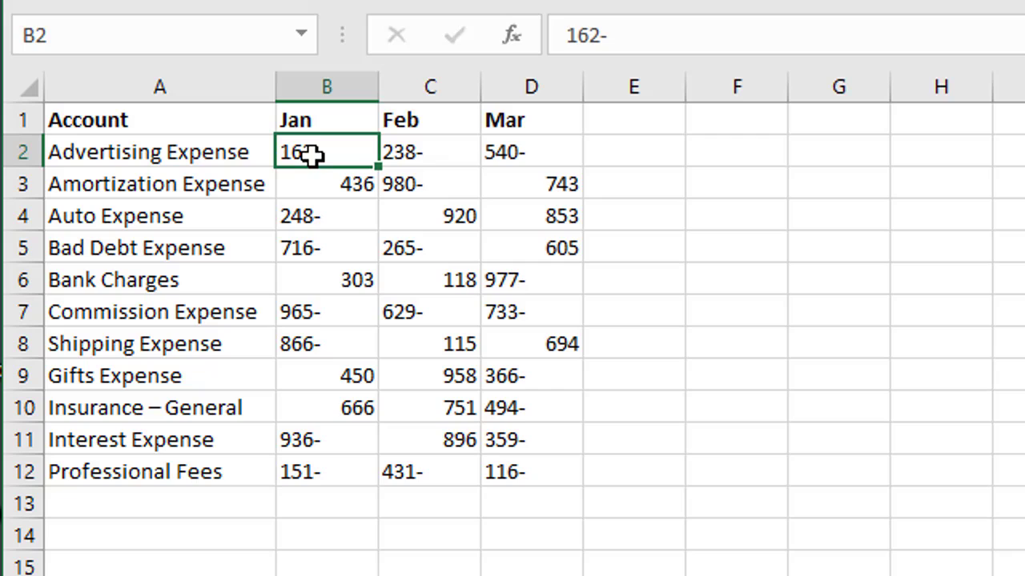
# Enter -1 in F2, copy it, and select the Jan–Mar values B2:D12.
pyautogui.click(706, 149)
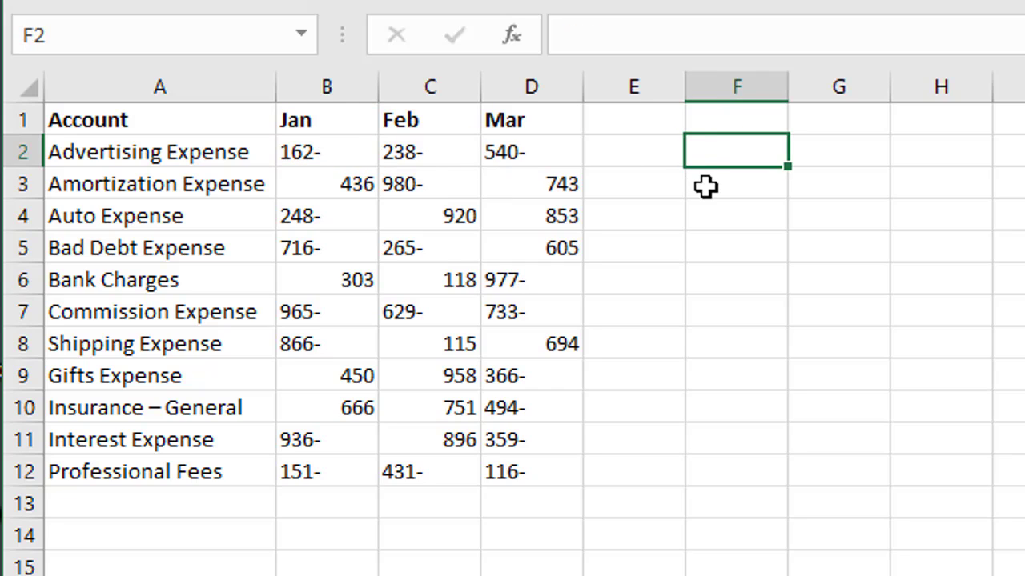
pyautogui.write('-1')
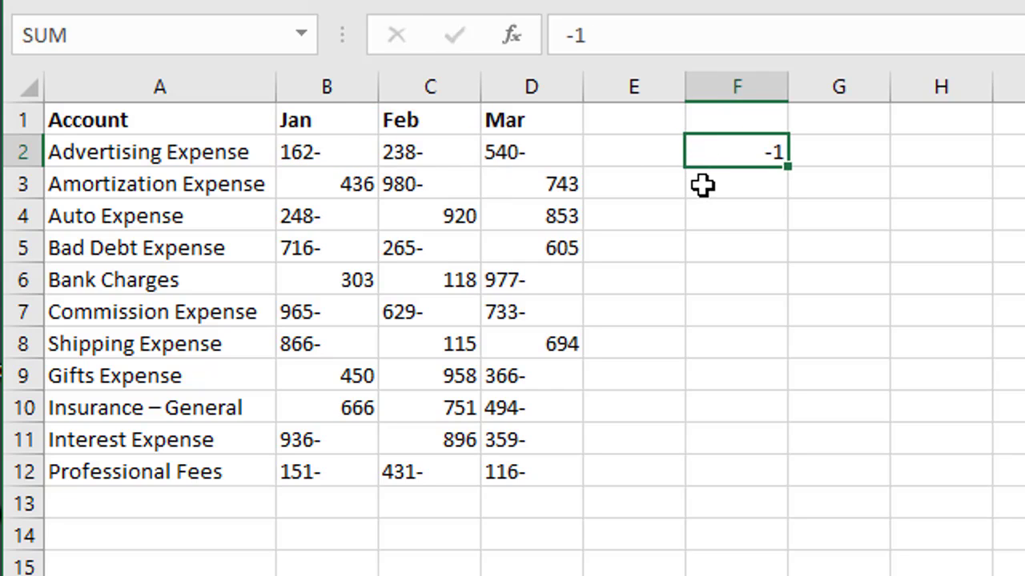
pyautogui.press('Return')
pyautogui.press('Up')
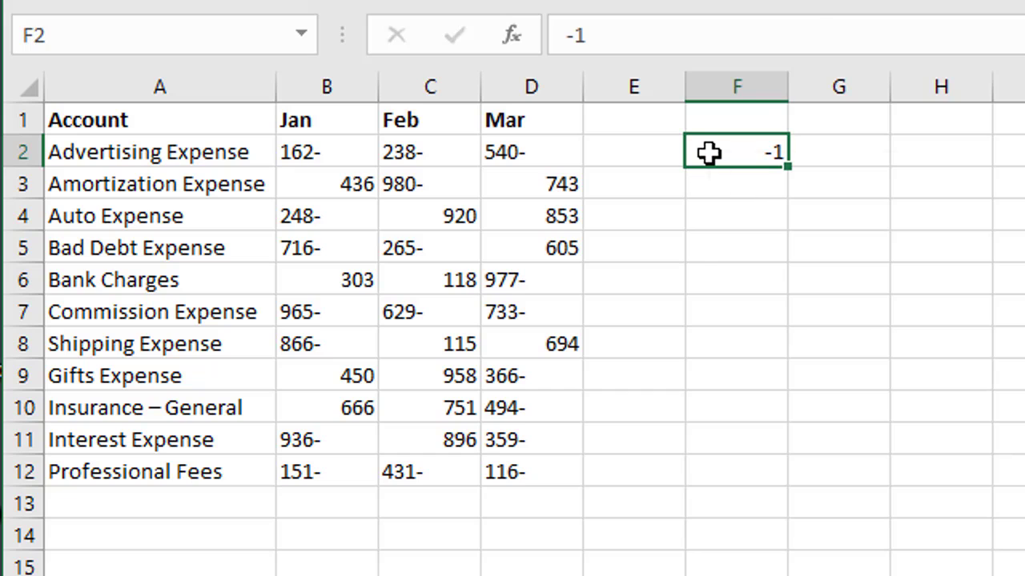
pyautogui.rightClick(709, 152)
pyautogui.click(756, 213)
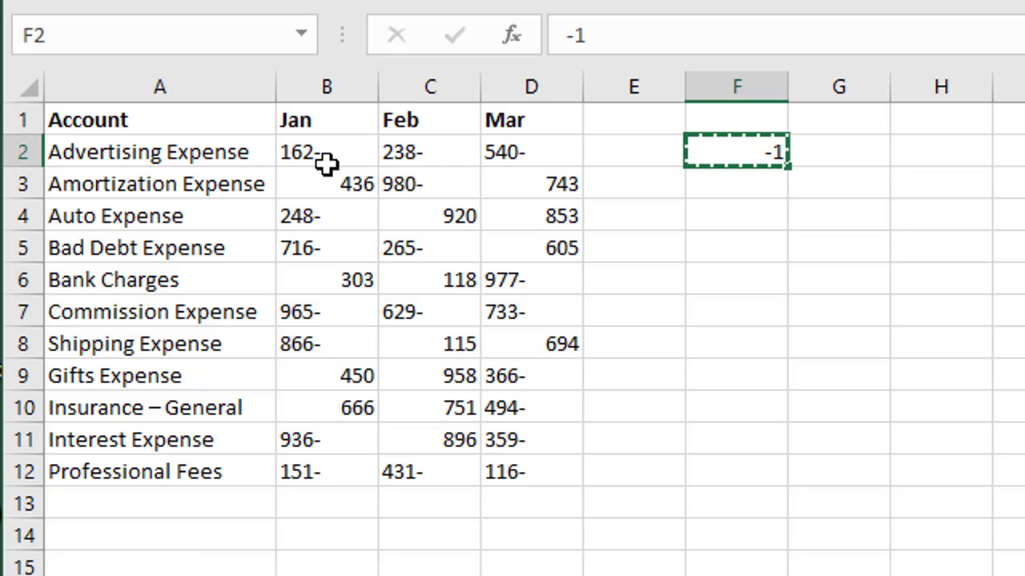
pyautogui.click(298, 146)
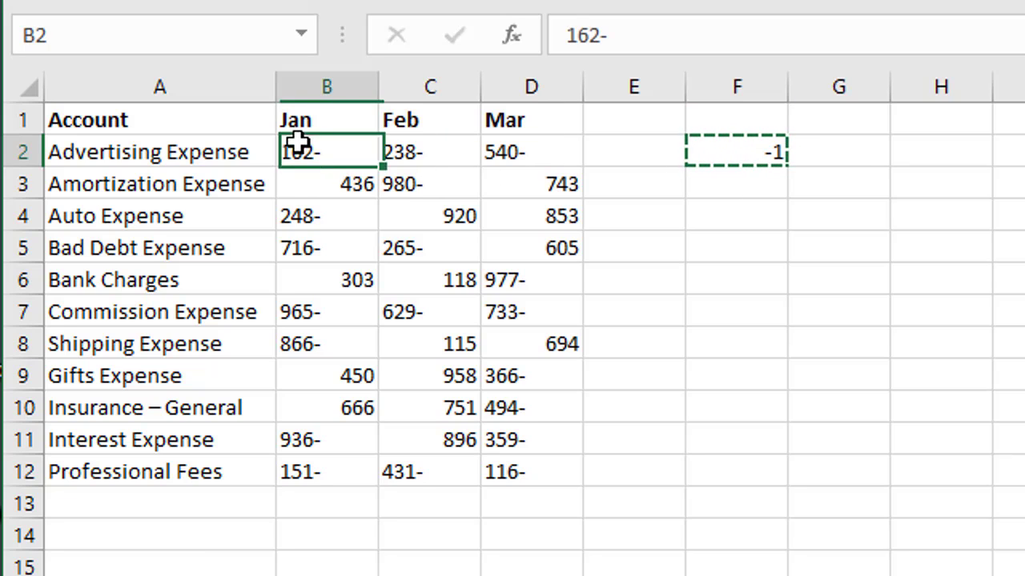
pyautogui.moveTo(298, 146)
pyautogui.mouseDown()
pyautogui.moveTo(453, 238)
pyautogui.moveTo(590, 384)
pyautogui.moveTo(570, 478)
pyautogui.mouseUp()
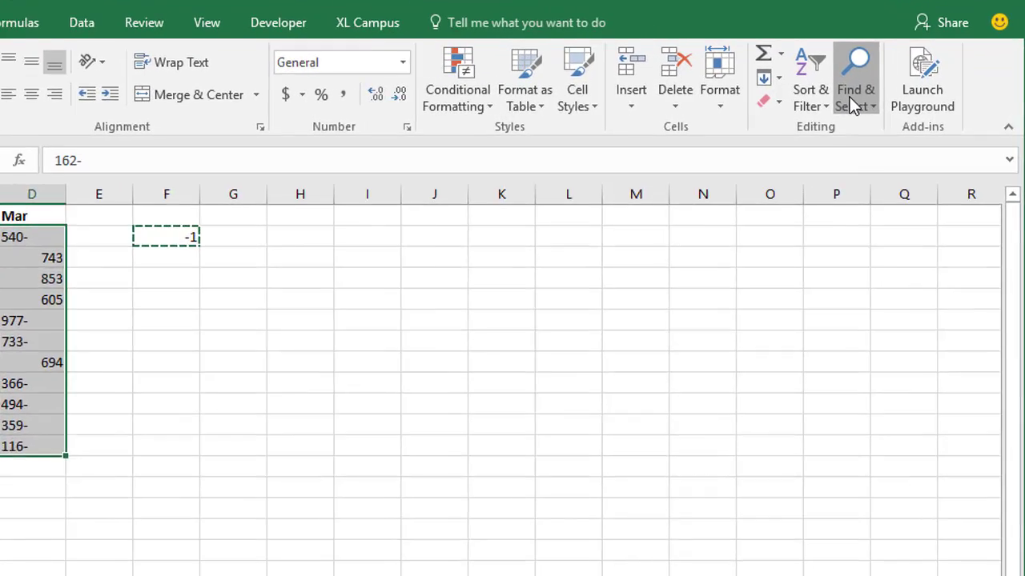
# With Go To Special, select only text constants in B2:D12, excluding numbers and errors.
pyautogui.click(892, 102)
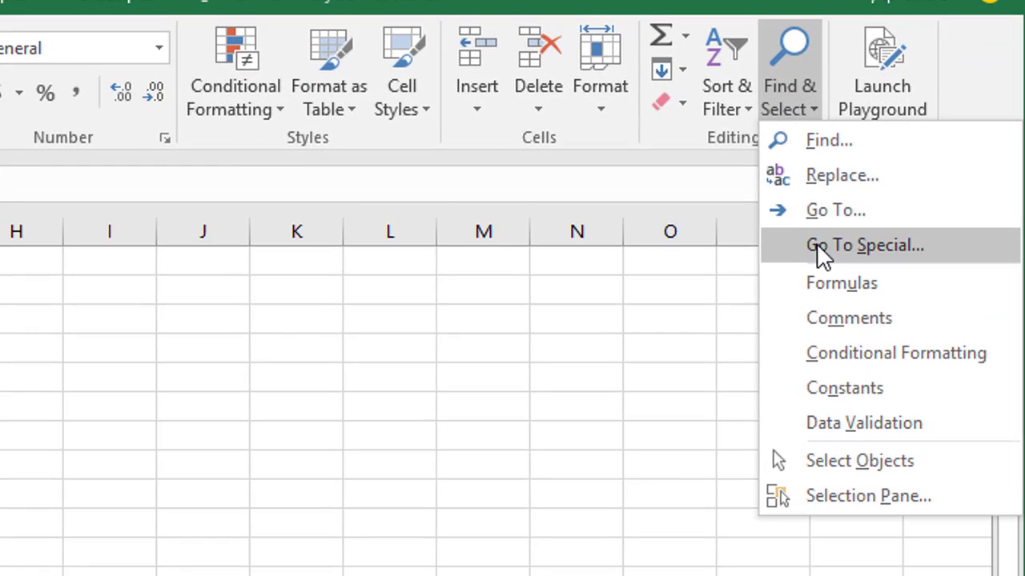
pyautogui.click(808, 254)
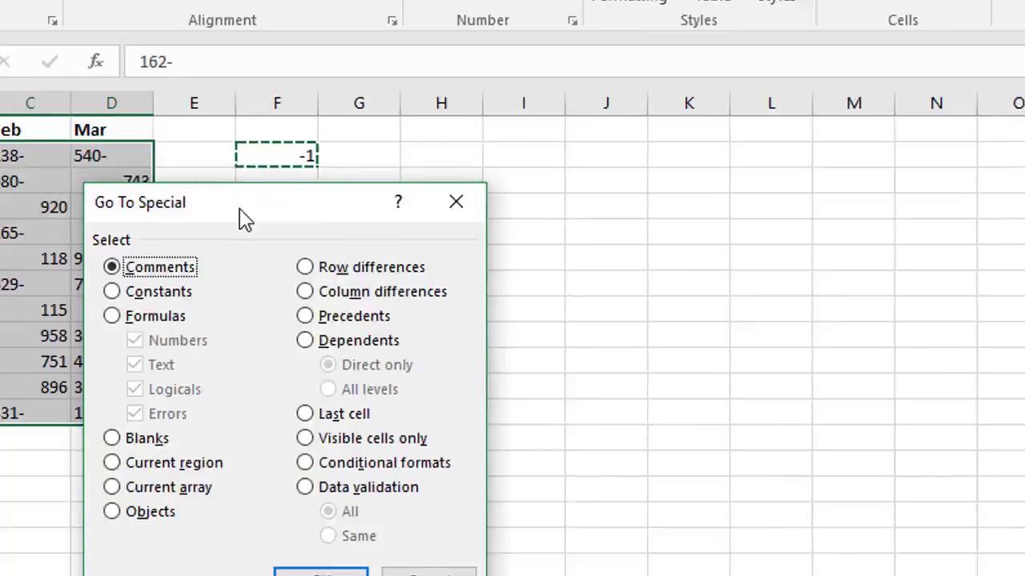
pyautogui.moveTo(241, 211); pyautogui.dragTo(247, 135)
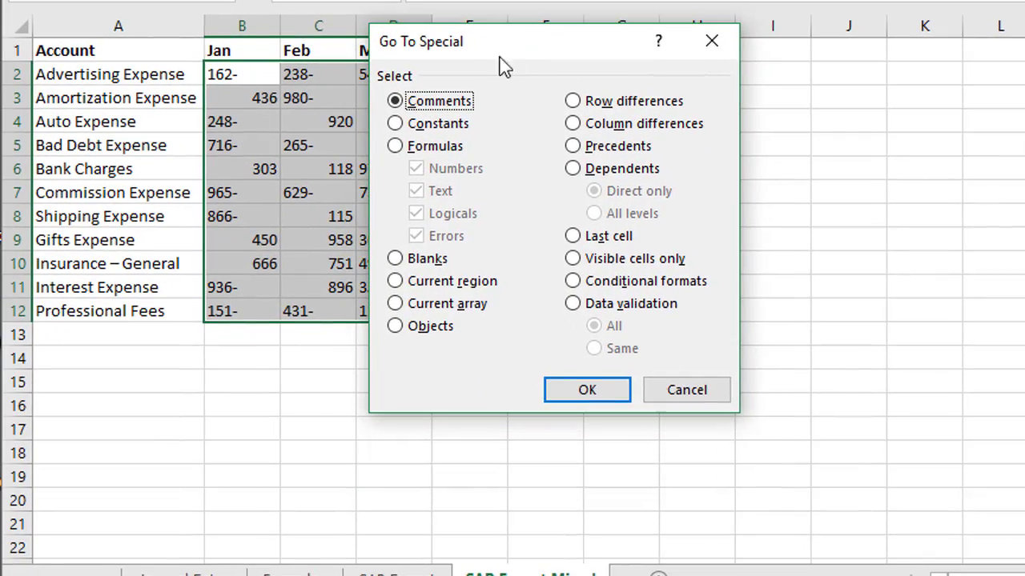
pyautogui.moveTo(475, 50); pyautogui.dragTo(567, 50)
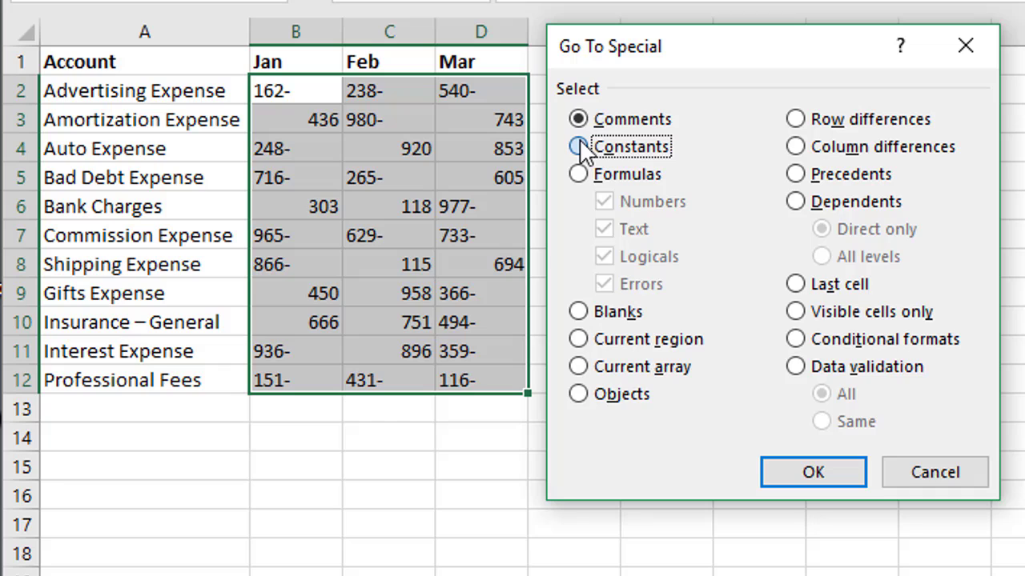
pyautogui.click(550, 140)
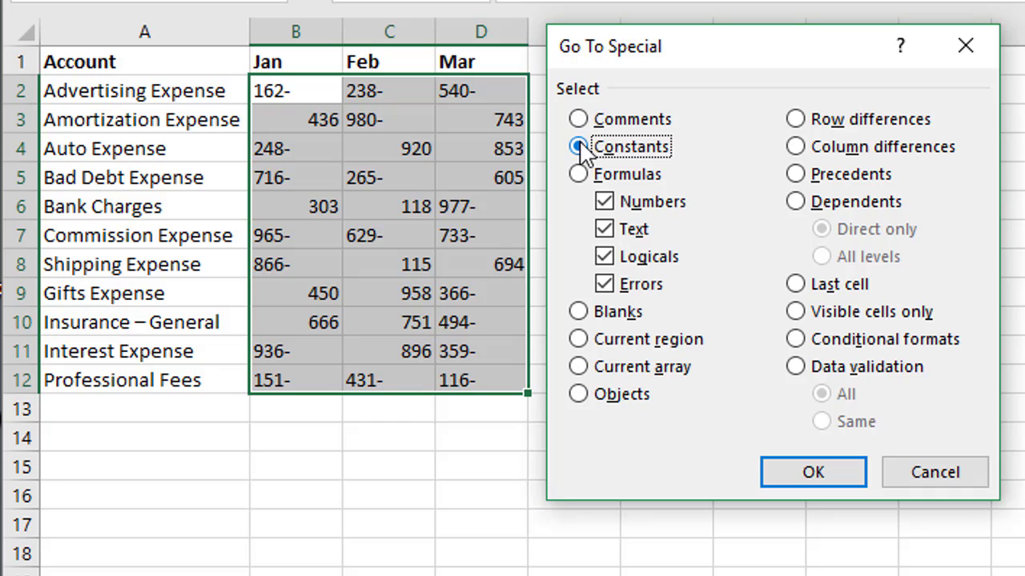
pyautogui.click(607, 203)
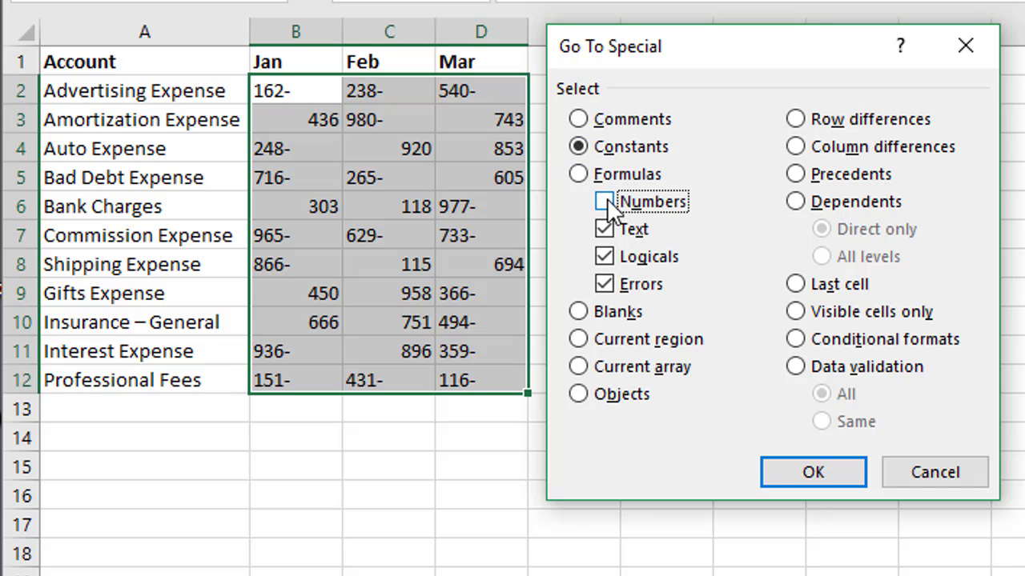
pyautogui.click(605, 284)
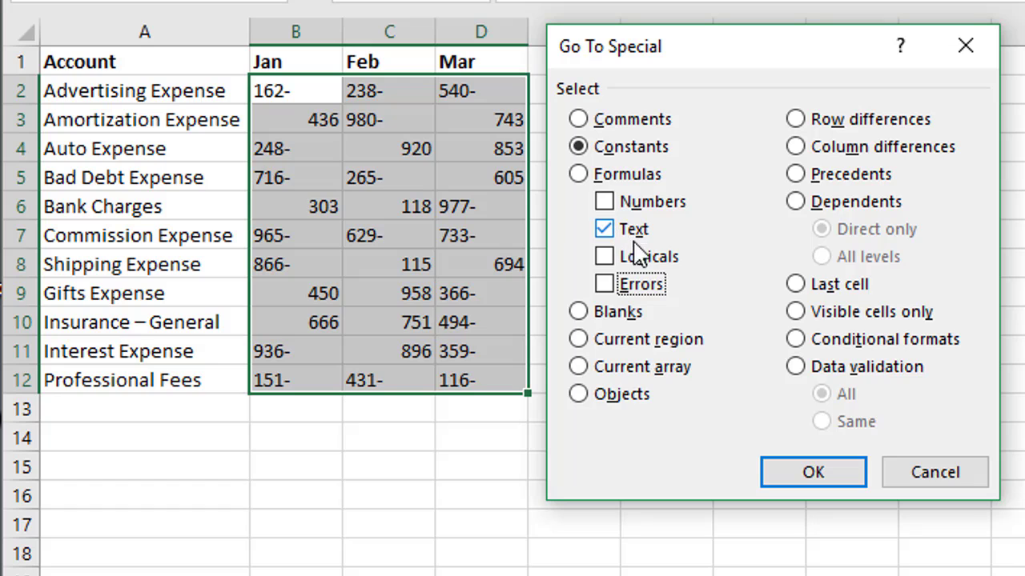
pyautogui.click(810, 474)
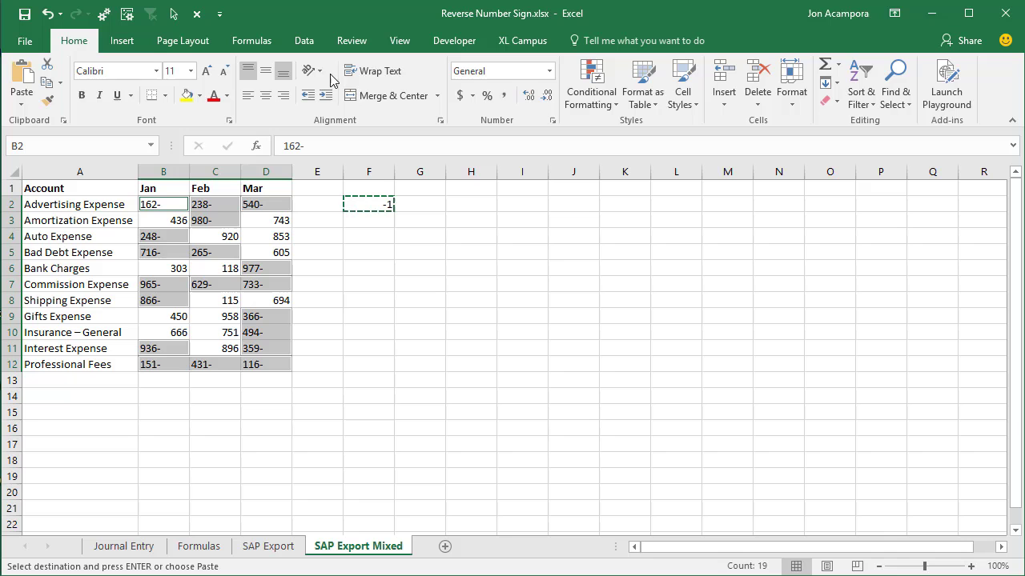
# Replace '-' with nothing in the 19 selected text entries.
pyautogui.click(904, 98)
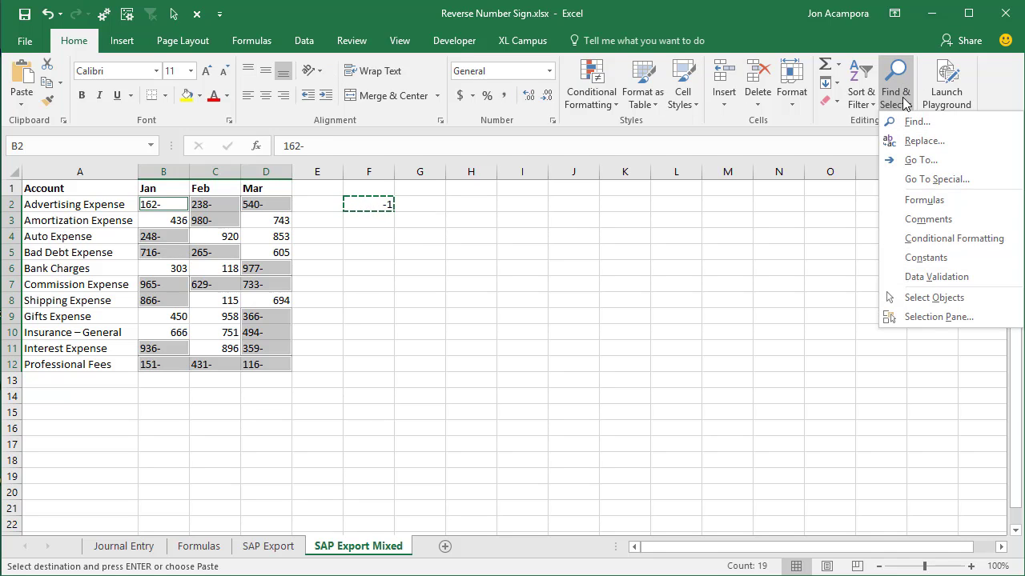
pyautogui.click(921, 142)
pyautogui.press('Tab')
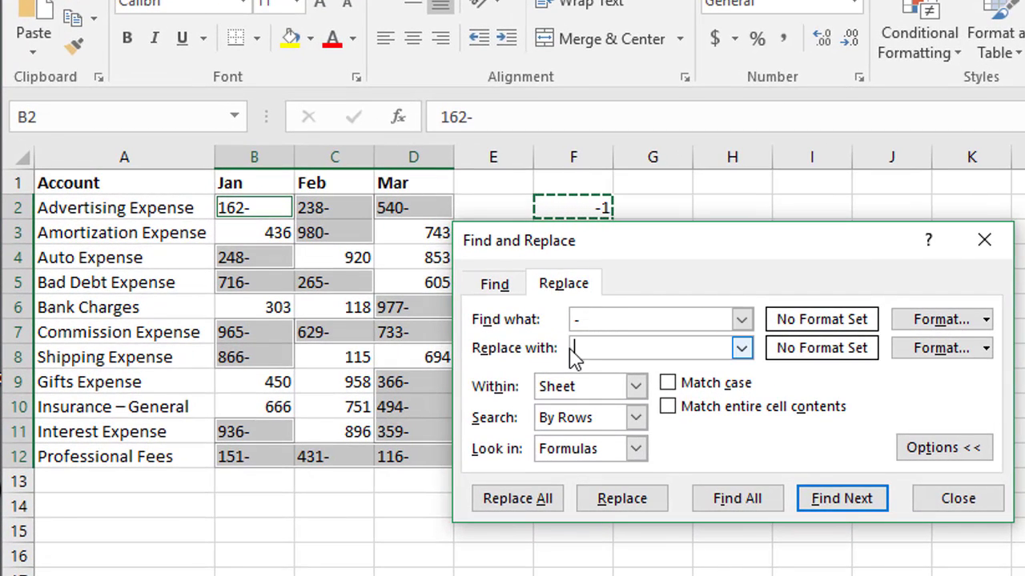
pyautogui.click(516, 500)
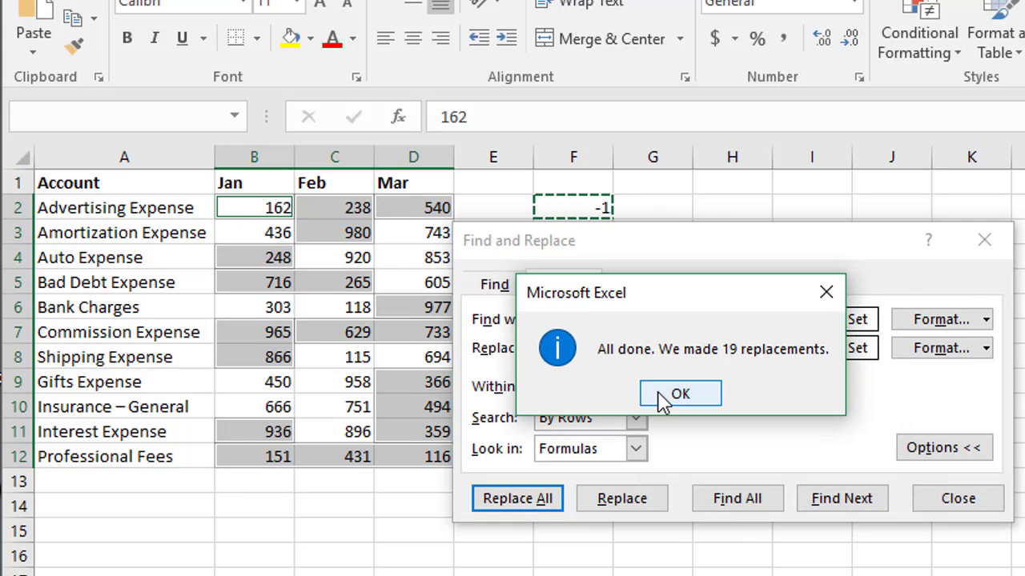
pyautogui.click(663, 393)
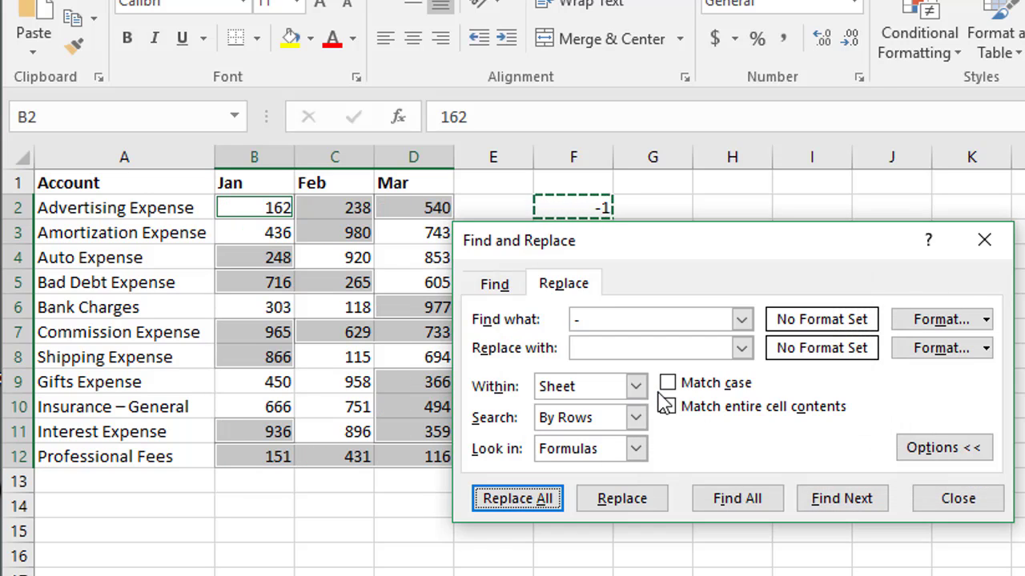
pyautogui.click(956, 498)
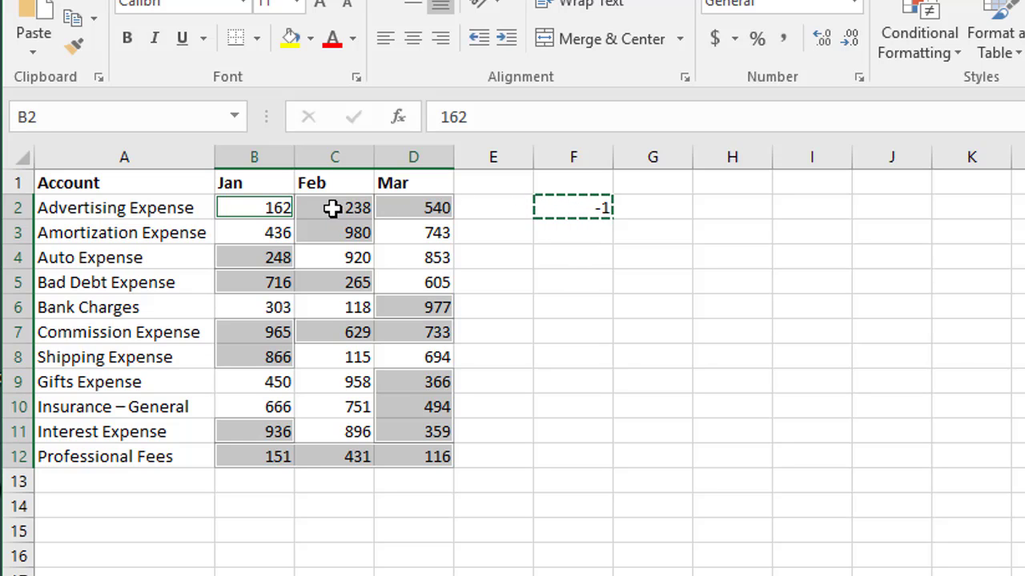
# Paste Special Multiply the copied -1 onto the 19 selected entries, making them negative.
pyautogui.rightClick(264, 206)
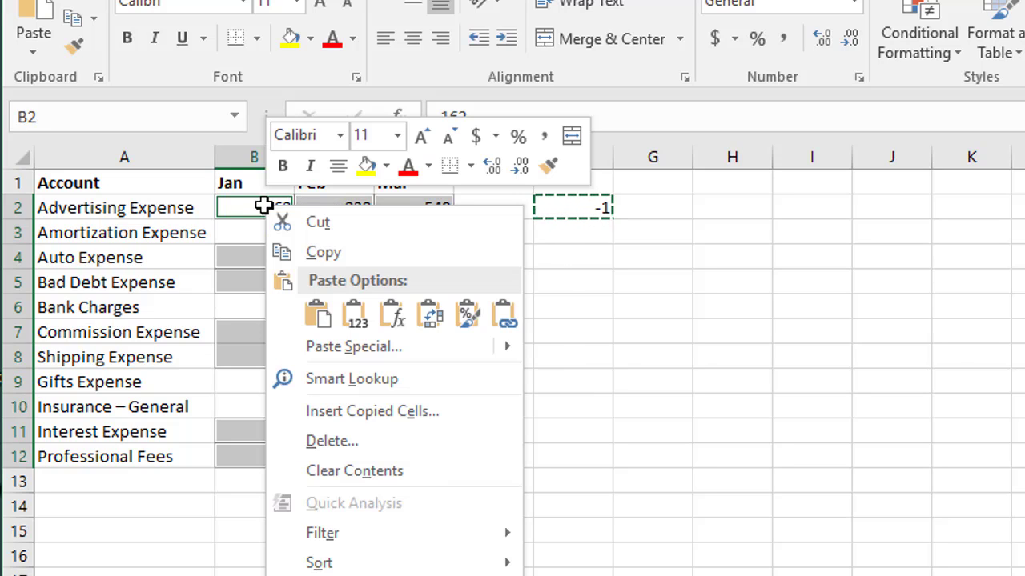
pyautogui.click(320, 345)
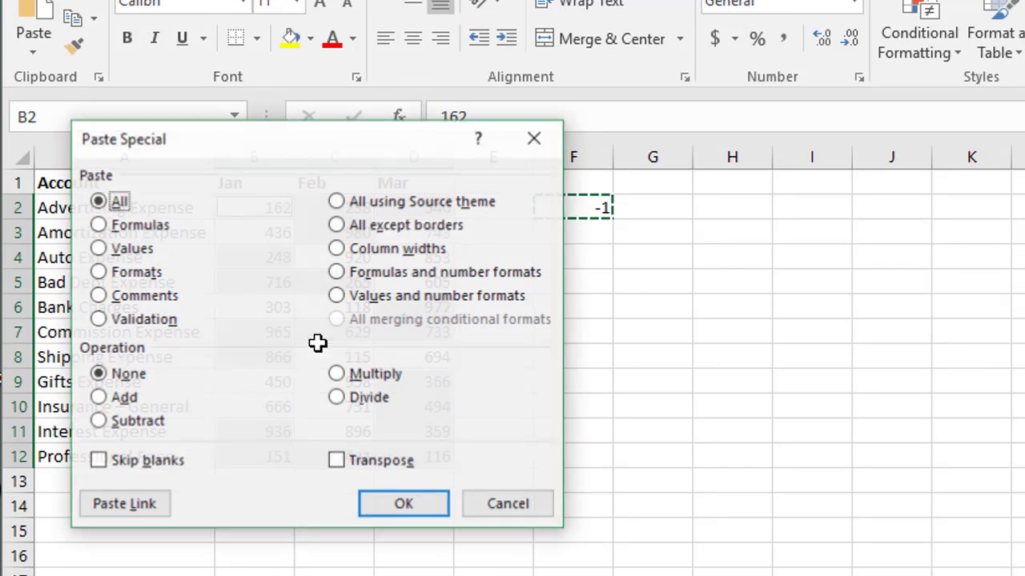
pyautogui.moveTo(247, 165); pyautogui.dragTo(651, 176)
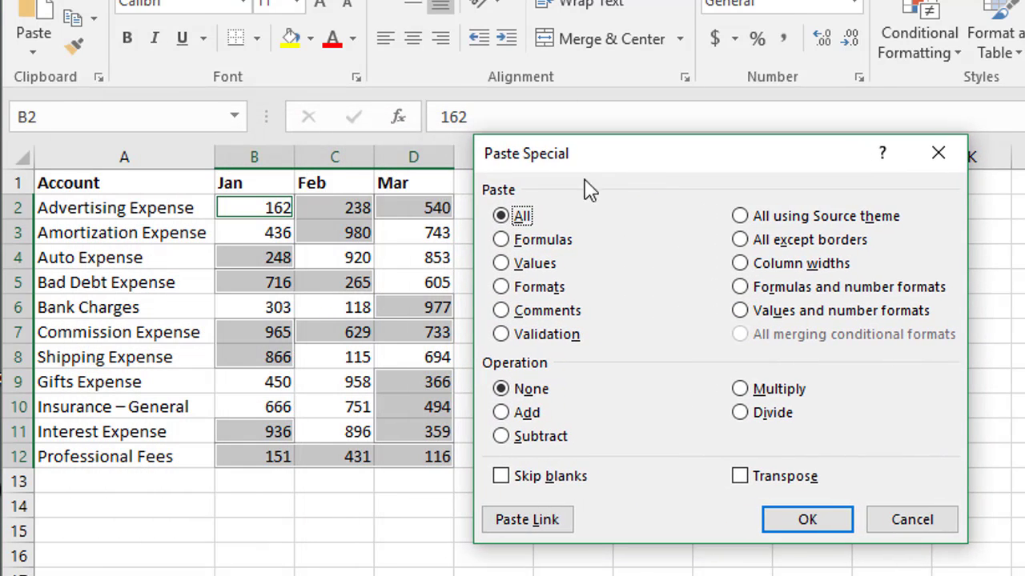
pyautogui.click(740, 390)
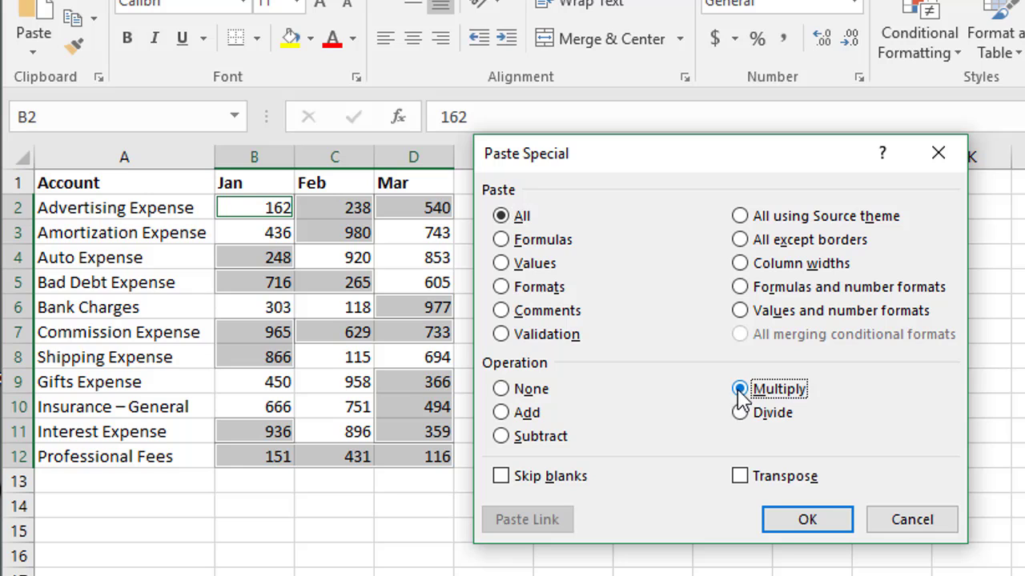
pyautogui.click(807, 521)
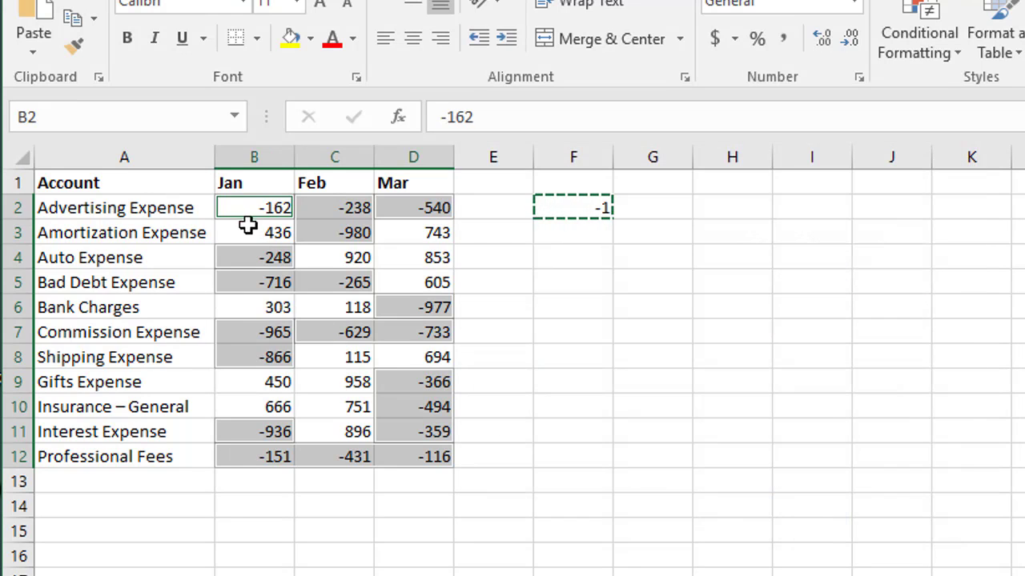